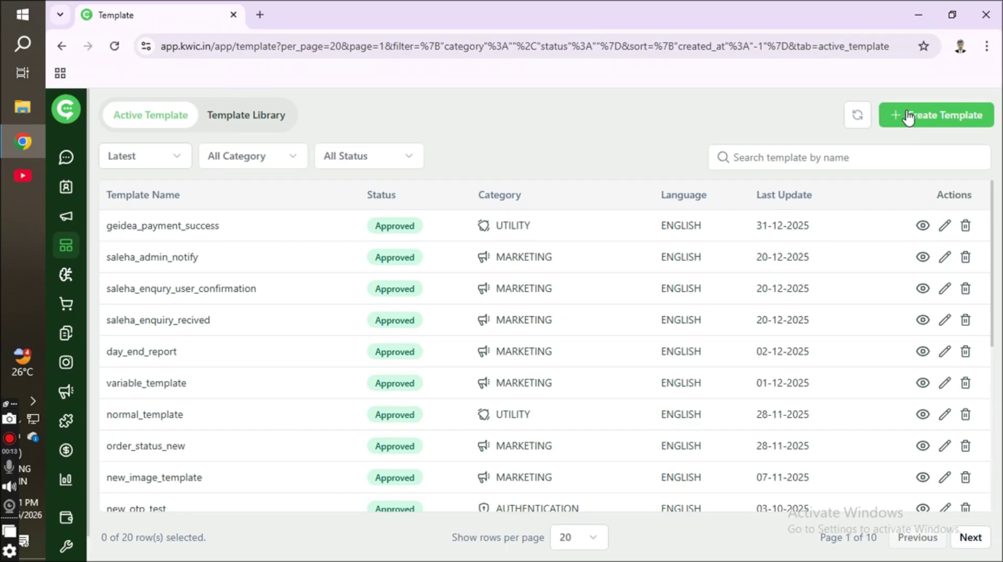
# Step: Start a new message template and name it "testing"
pyautogui.click(876, 130)
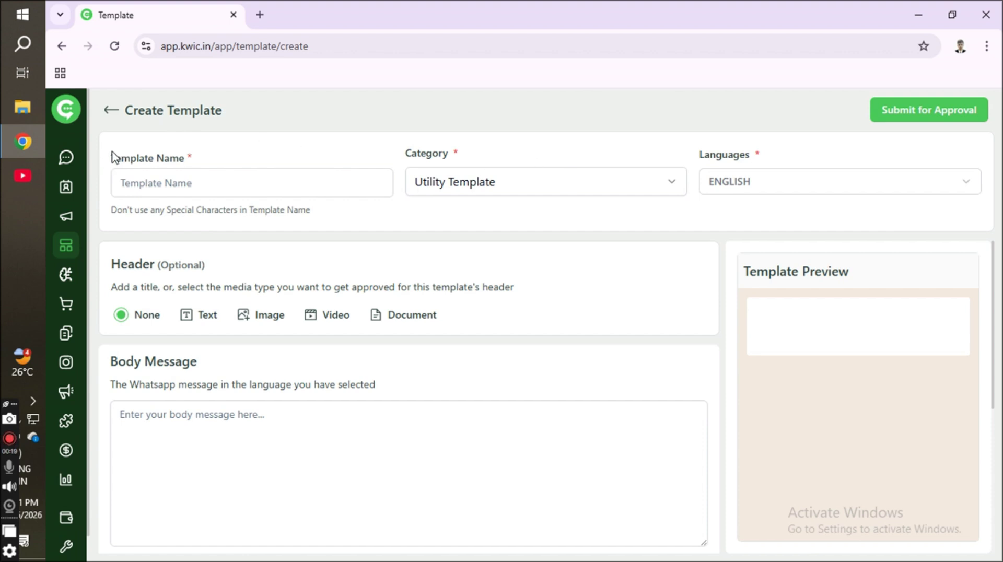
pyautogui.moveTo(112, 157); pyautogui.dragTo(223, 163)
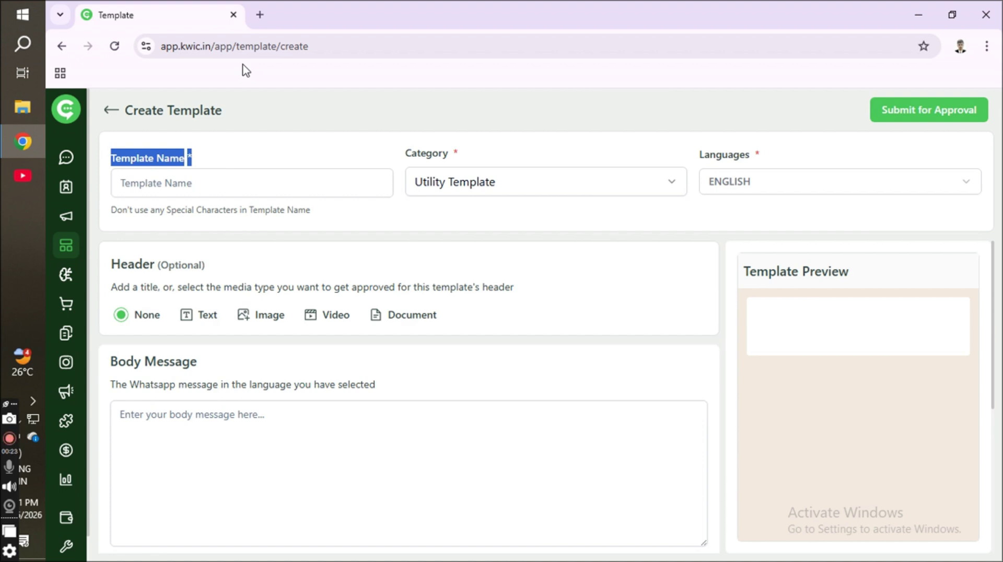
pyautogui.click(197, 180)
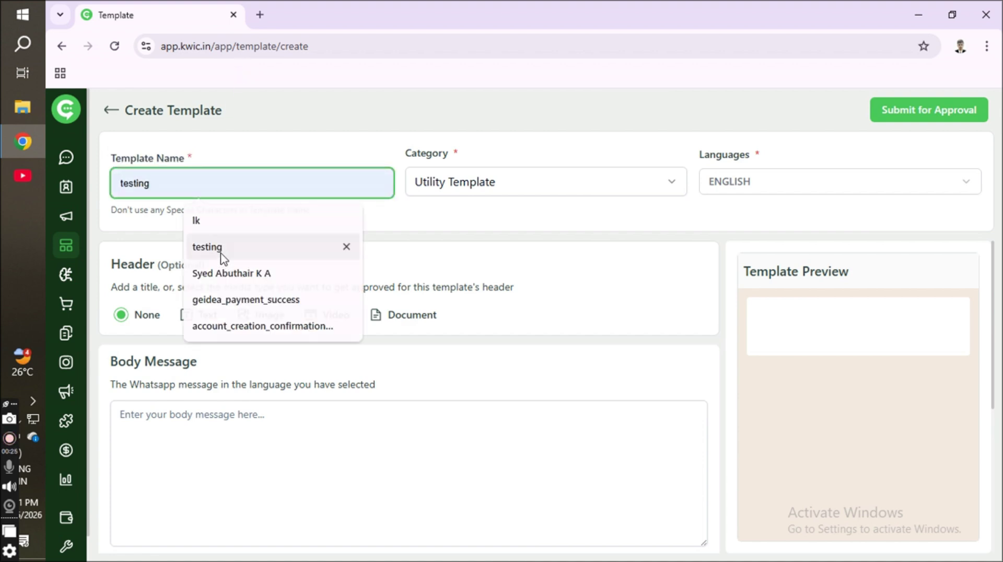
pyautogui.click(219, 249)
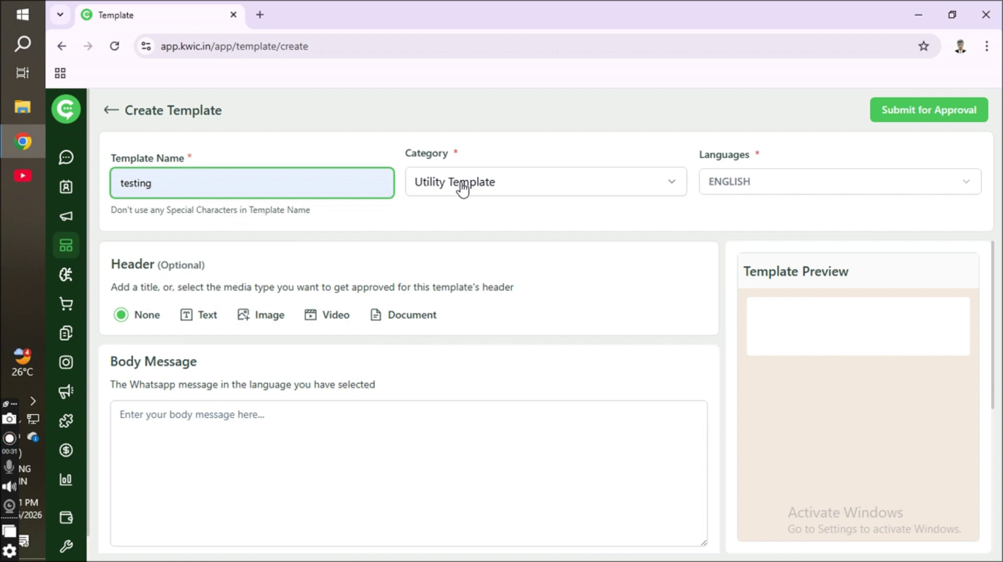
# Step: Look over the template category options and select ENGLISH as the template language
pyautogui.click(463, 190)
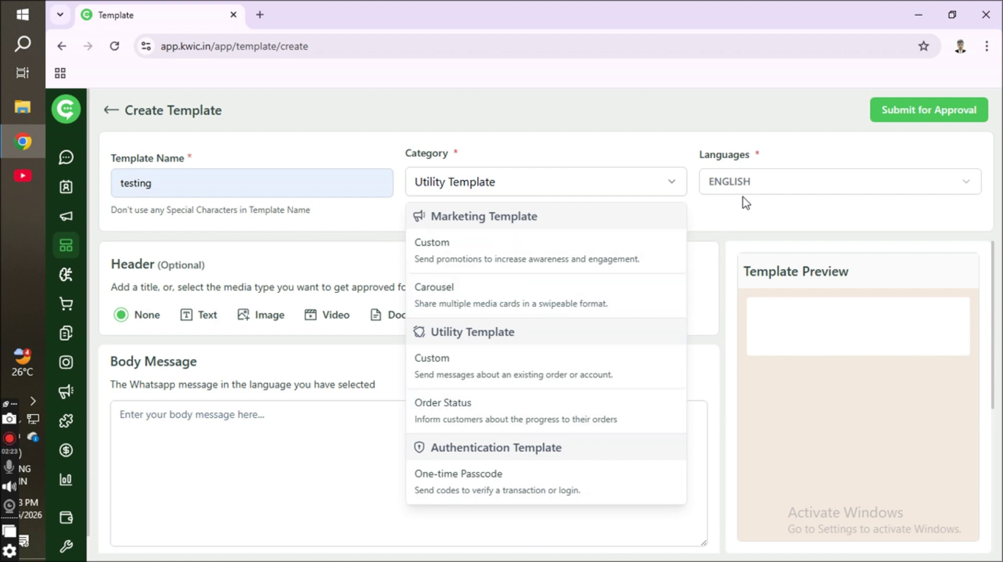
pyautogui.click(749, 184)
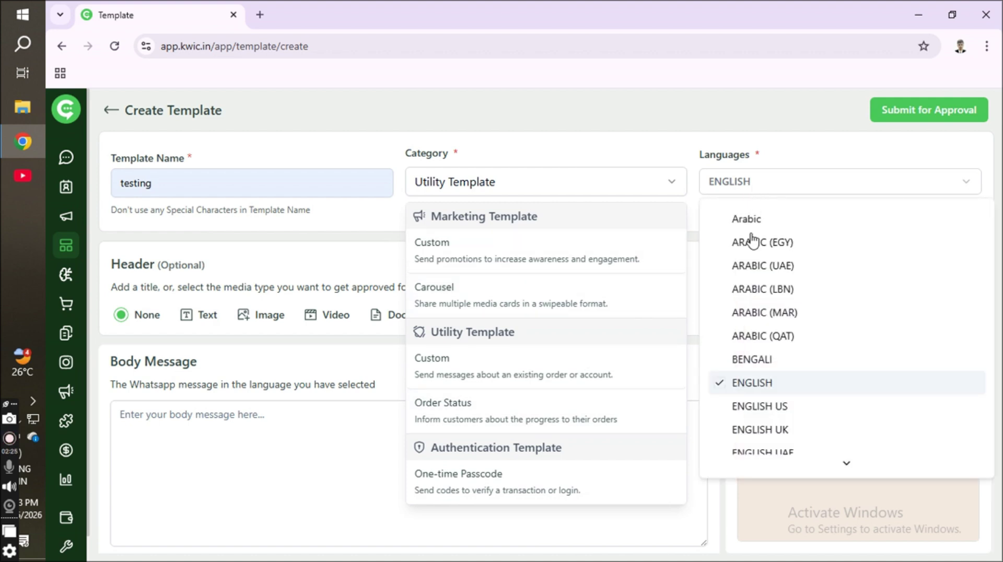
pyautogui.click(749, 384)
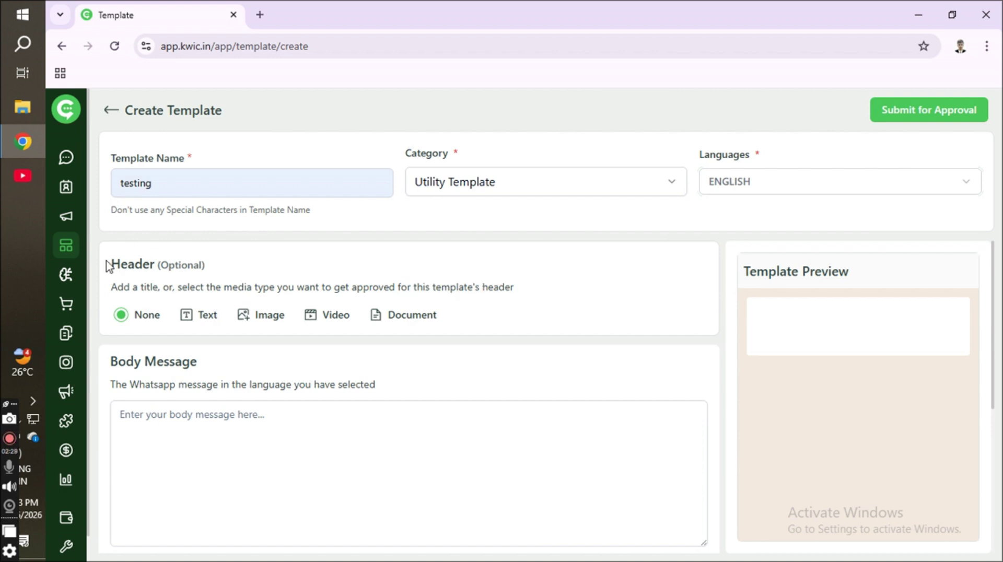
# Step: Try the Text, Image and Video header types in turn and examine their length and upload size limits
pyautogui.moveTo(112, 261)
pyautogui.mouseDown()
pyautogui.moveTo(533, 301)
pyautogui.moveTo(119, 277)
pyautogui.mouseUp()
pyautogui.scroll(-1, 154, 284)
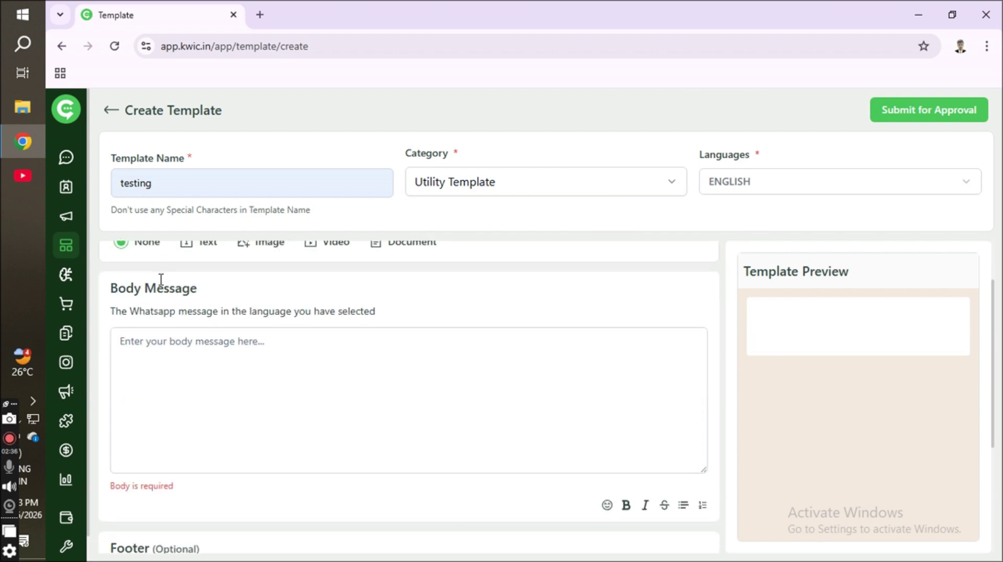
pyautogui.scroll(1, 161, 280)
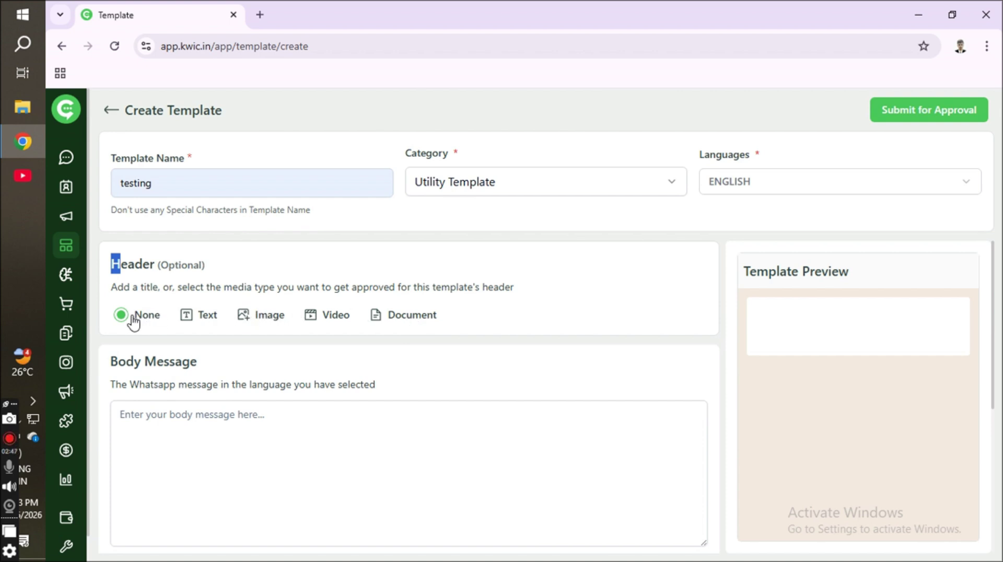
pyautogui.click(188, 323)
pyautogui.scroll(-1, 186, 320)
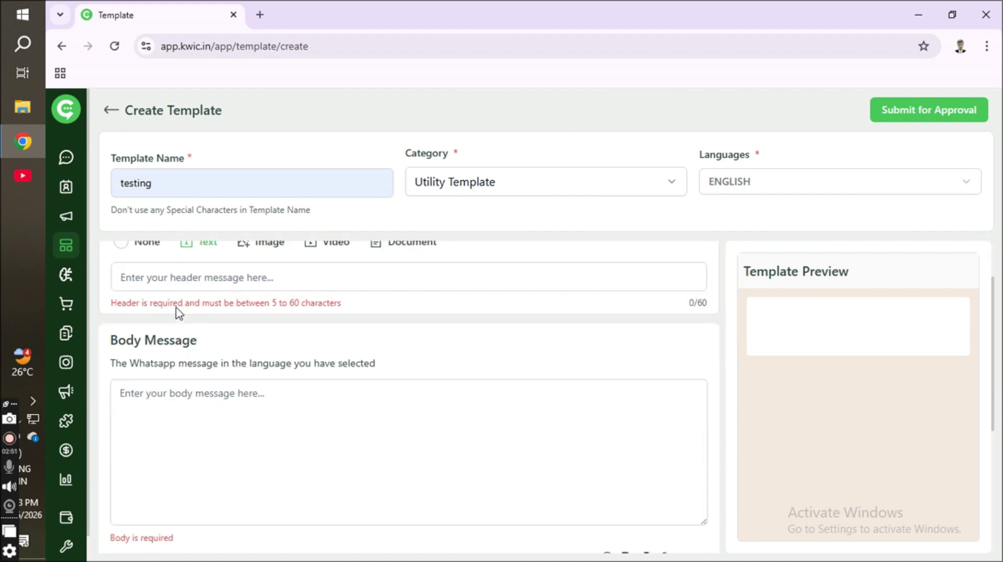
pyautogui.moveTo(117, 302); pyautogui.dragTo(346, 312)
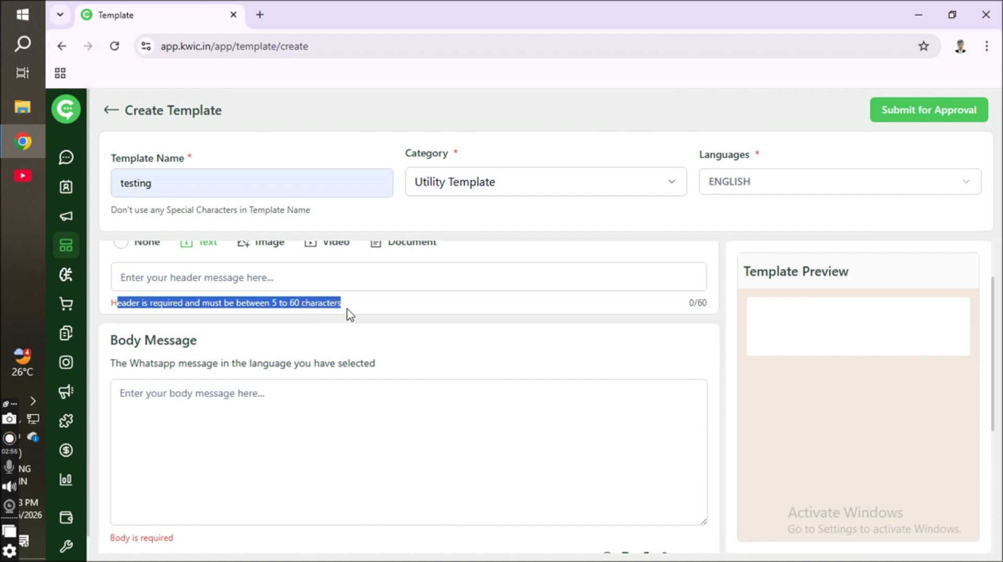
pyautogui.click(266, 252)
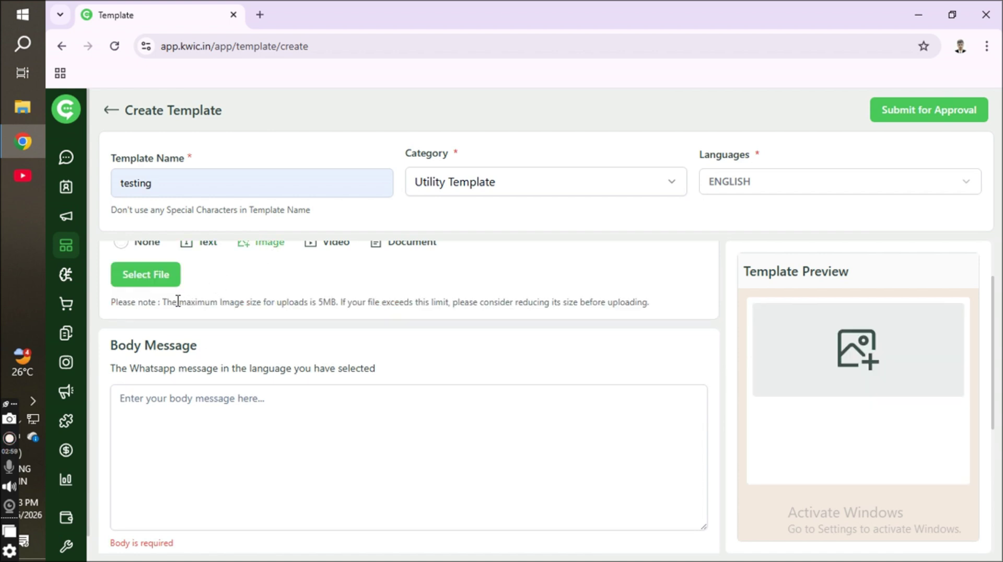
pyautogui.moveTo(165, 301); pyautogui.dragTo(338, 310)
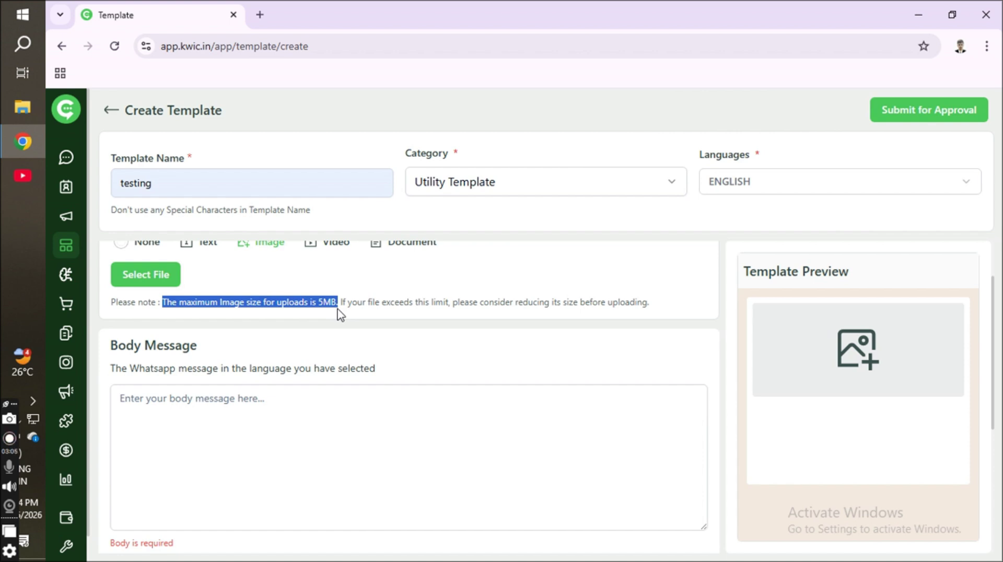
pyautogui.click(322, 251)
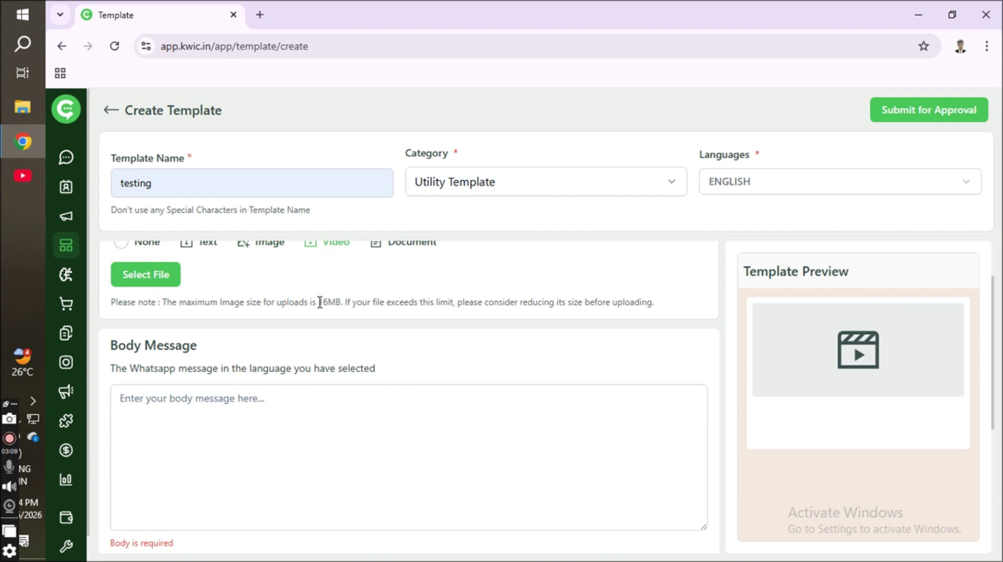
pyautogui.moveTo(319, 301); pyautogui.dragTo(342, 307)
# Step: Set the template's header type to Document and check its upload size limit
pyautogui.click(392, 252)
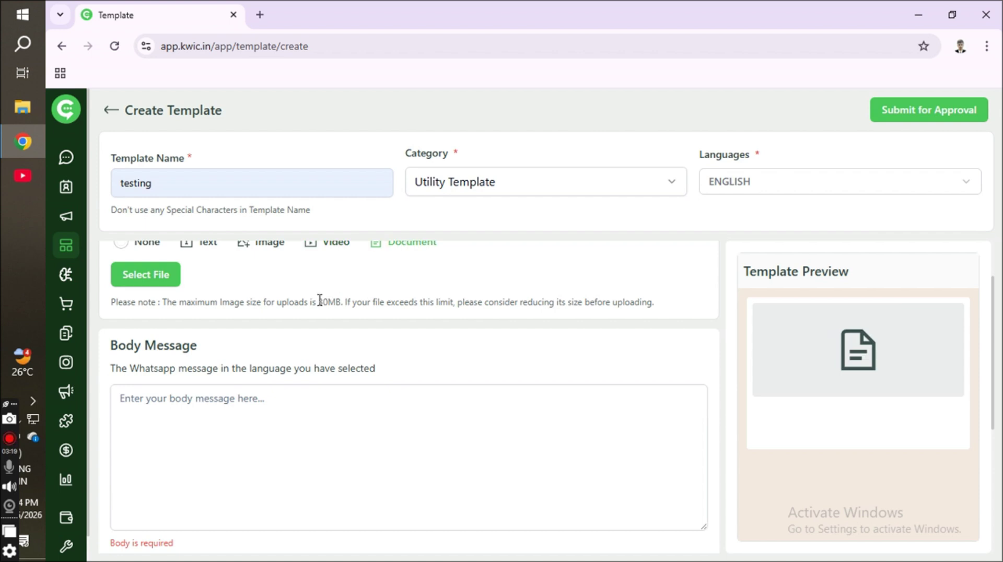
pyautogui.moveTo(318, 302); pyautogui.dragTo(341, 304)
# Step: Write "Hello {{}}" as the body message, with a space before the empty variable placeholder
pyautogui.scroll(-1, 261, 320)
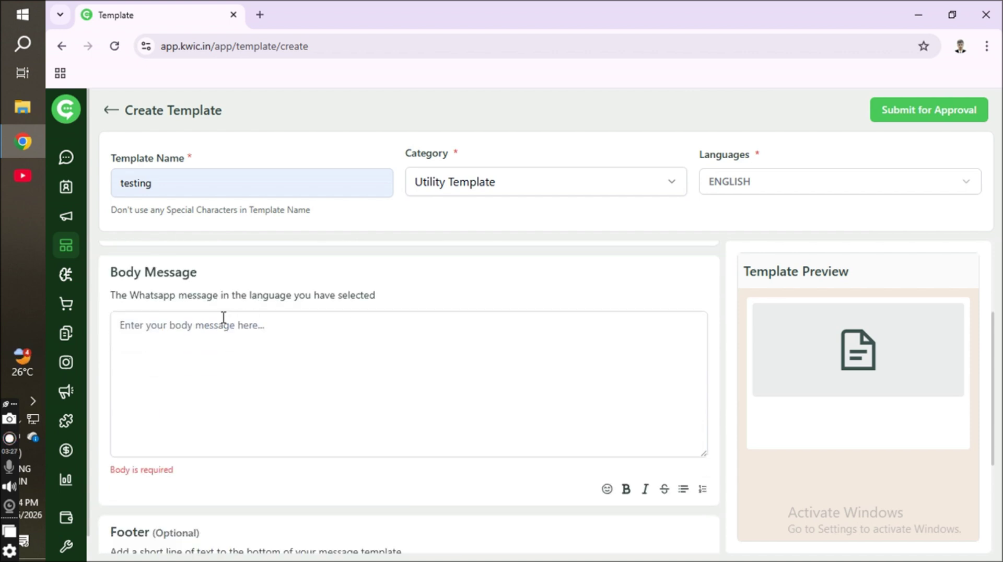
pyautogui.moveTo(111, 277); pyautogui.dragTo(197, 279)
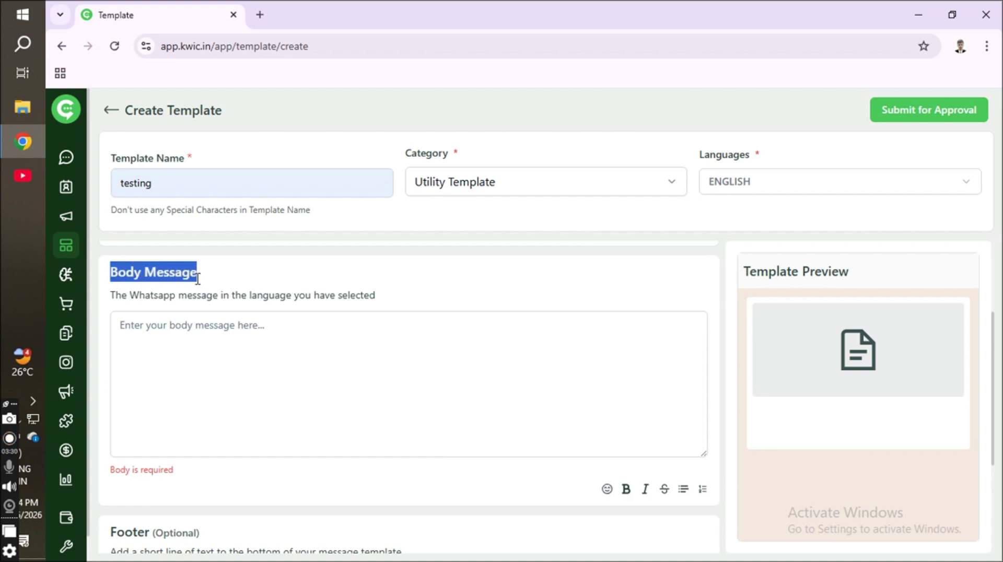
pyautogui.click(192, 328)
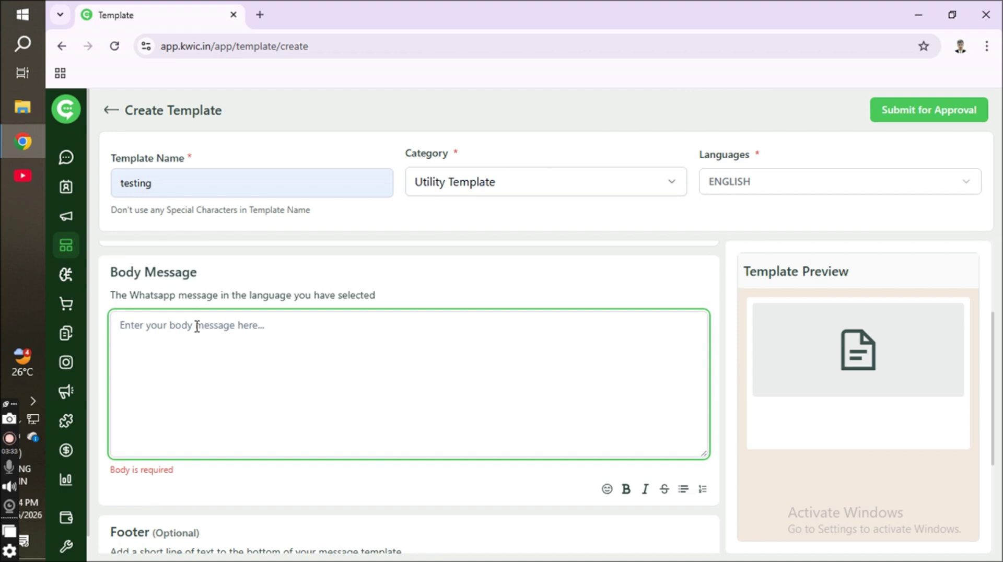
pyautogui.write('H')
pyautogui.write('e')
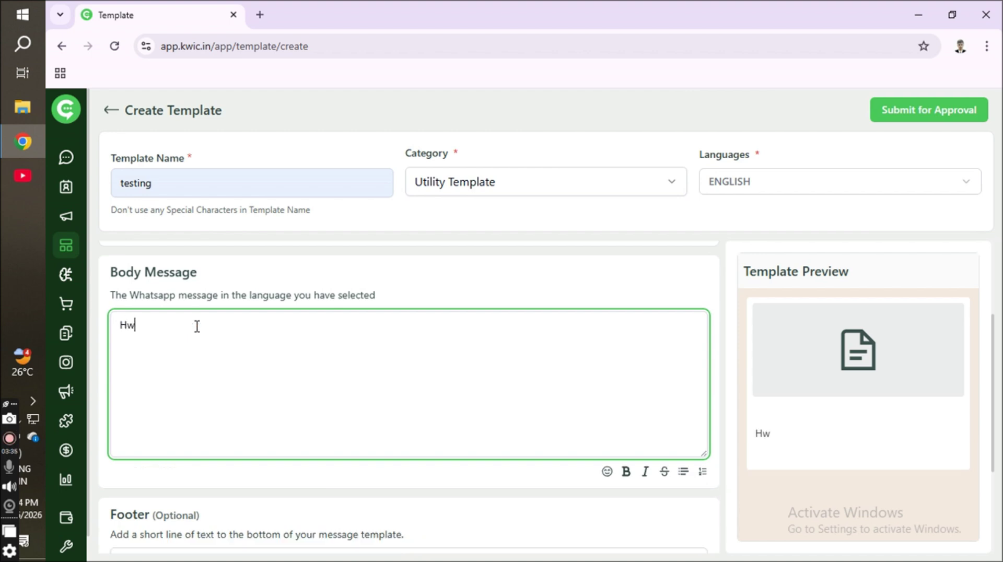
pyautogui.press('BackSpace')
pyautogui.write('ello{{}}')
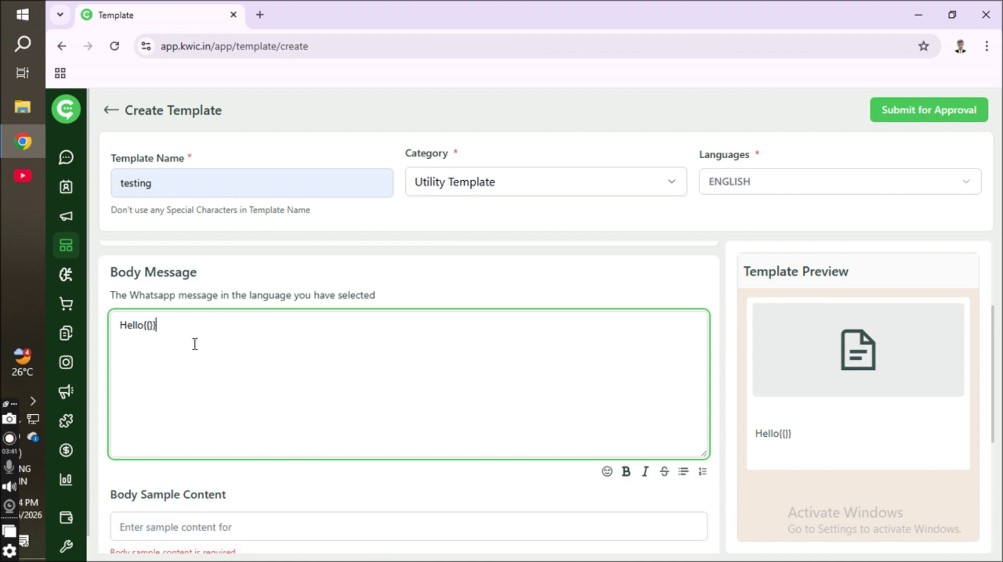
pyautogui.scroll(-1, 193, 341)
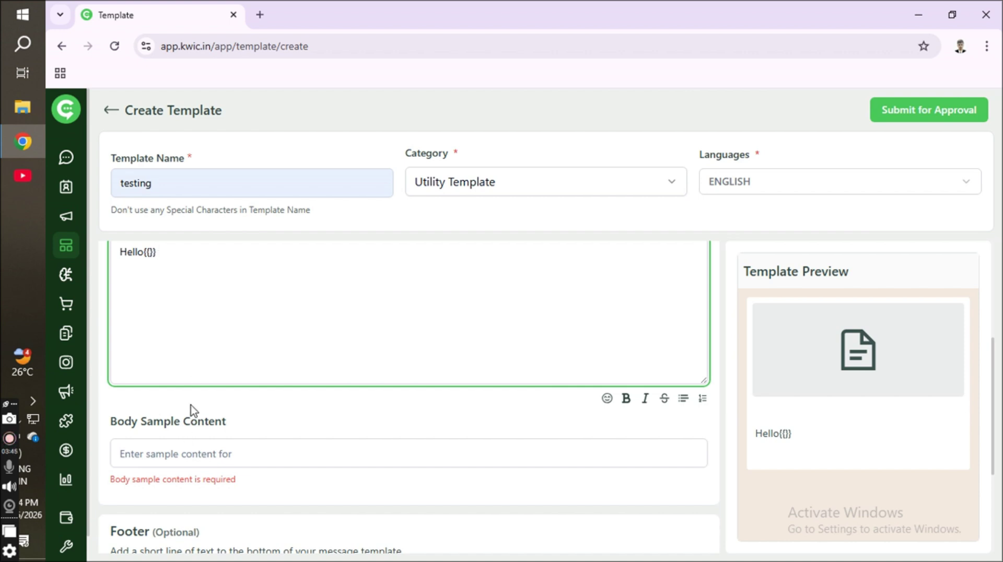
pyautogui.scroll(1, 196, 369)
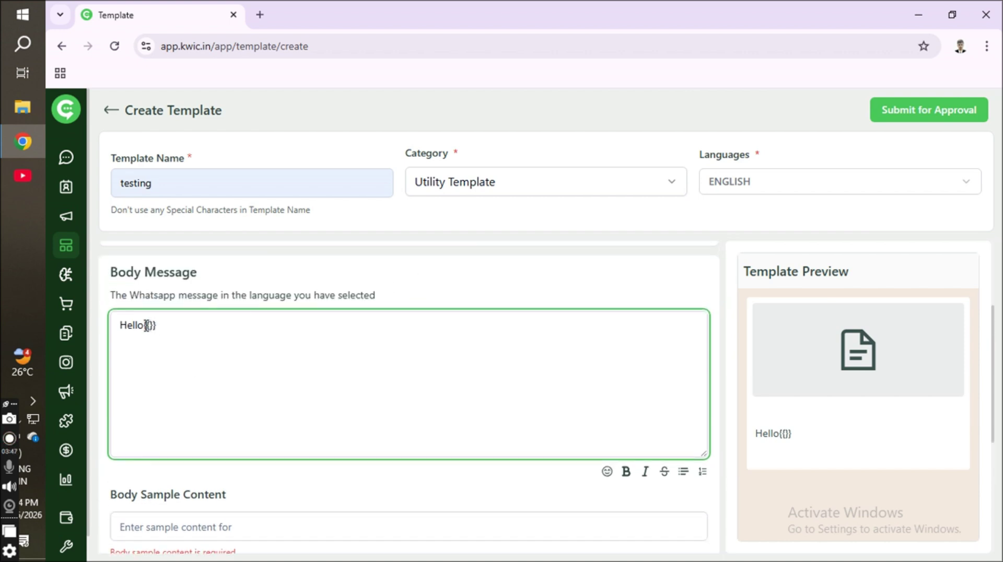
pyautogui.click(145, 325)
pyautogui.moveTo(146, 326); pyautogui.dragTo(161, 327)
# Step: Fill the body sample content with the sample person's name from the saved suggestions
pyautogui.scroll(-1, 162, 326)
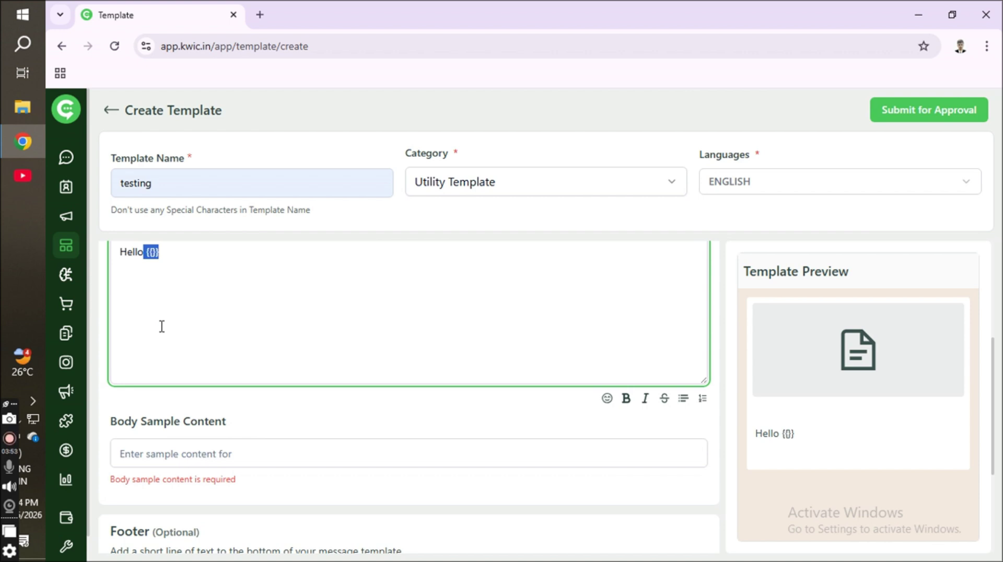
pyautogui.scroll(-1, 162, 326)
pyautogui.click(158, 382)
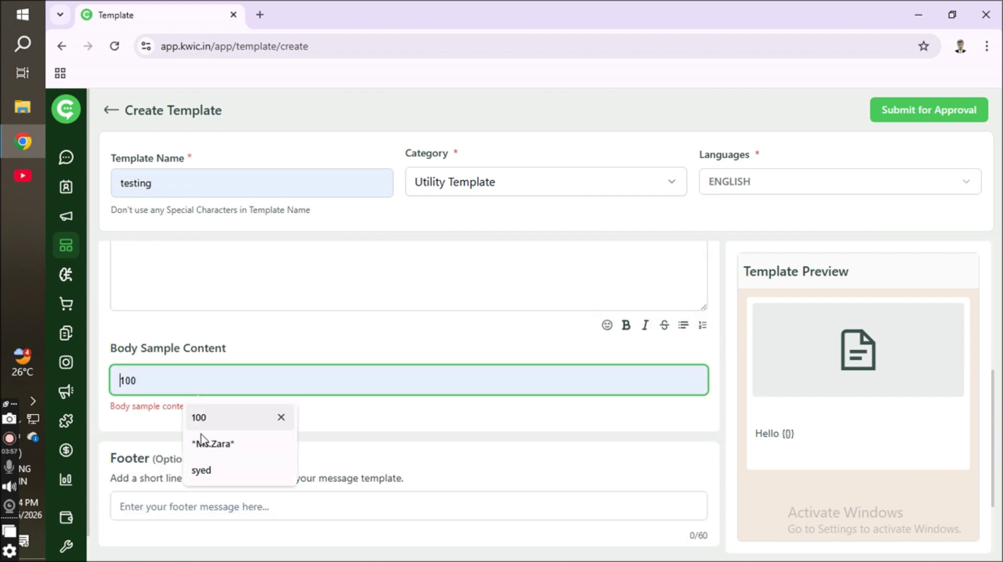
pyautogui.click(206, 470)
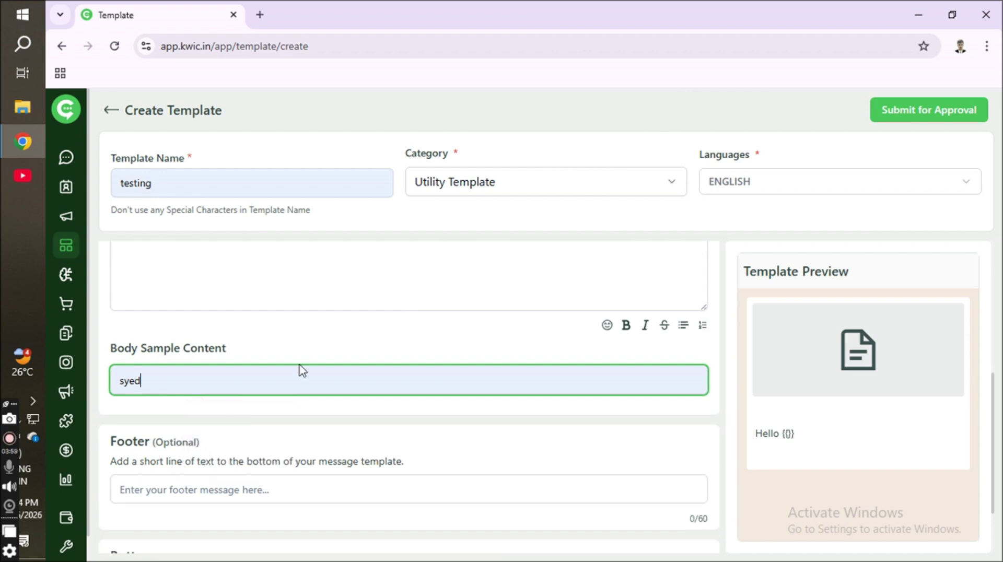
# Step: Insert the same sample name inside the double braces of the body message's placeholder
pyautogui.scroll(1, 237, 366)
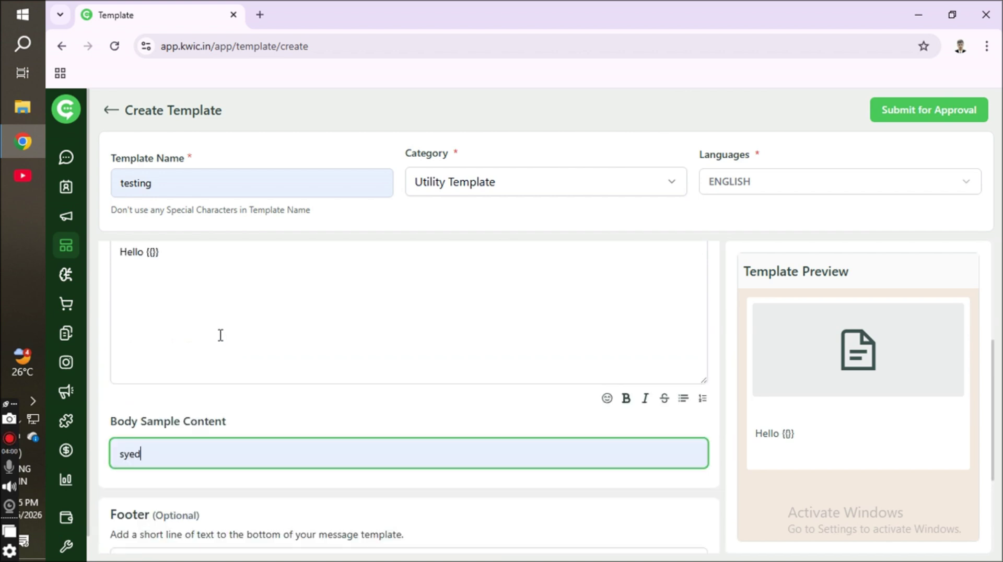
pyautogui.click(152, 254)
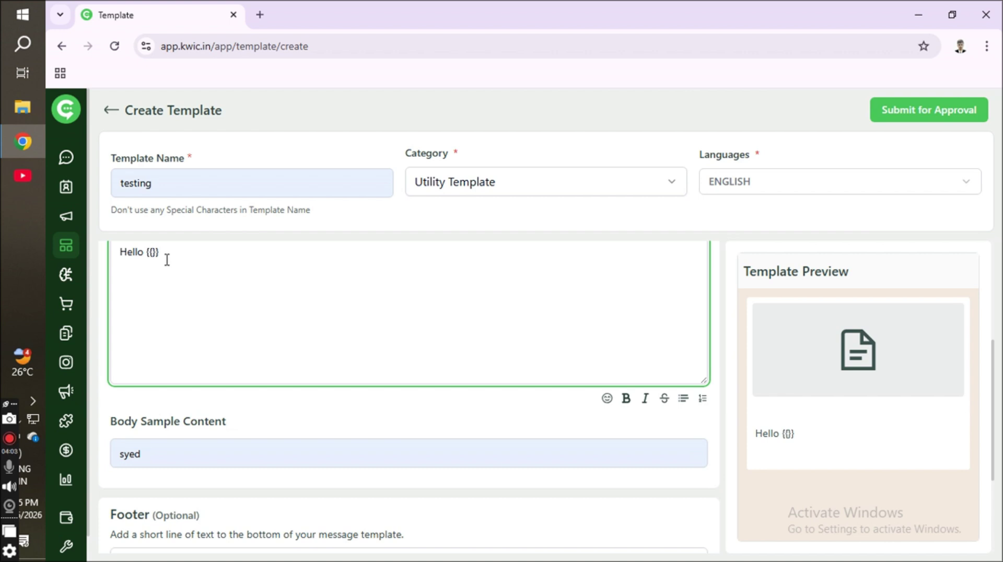
pyautogui.write('syed')
pyautogui.write('d')
# Step: Examine the body sample content against the message variable, and read the optional footer section's description
pyautogui.moveTo(116, 421); pyautogui.dragTo(230, 422)
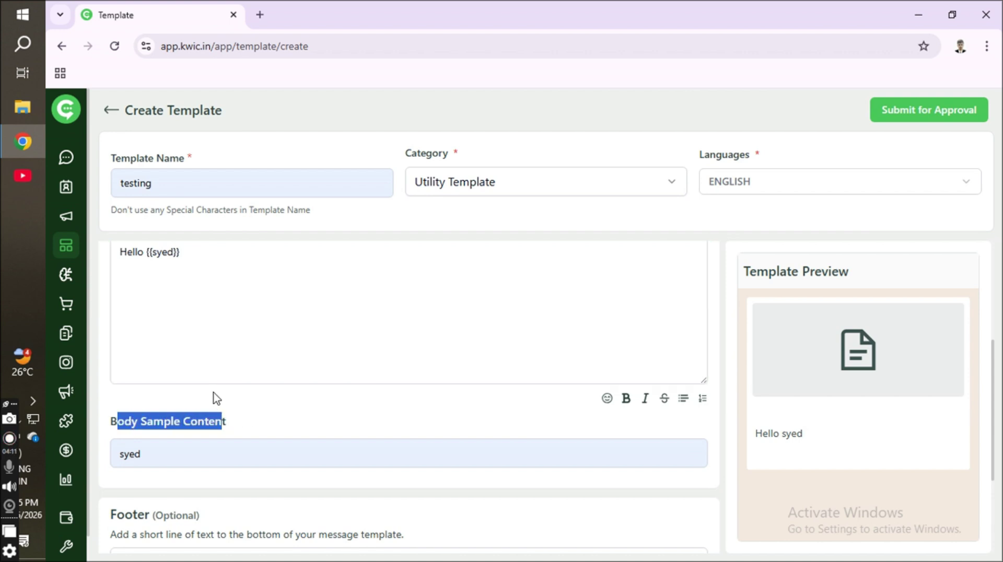
pyautogui.scroll(-3, 204, 405)
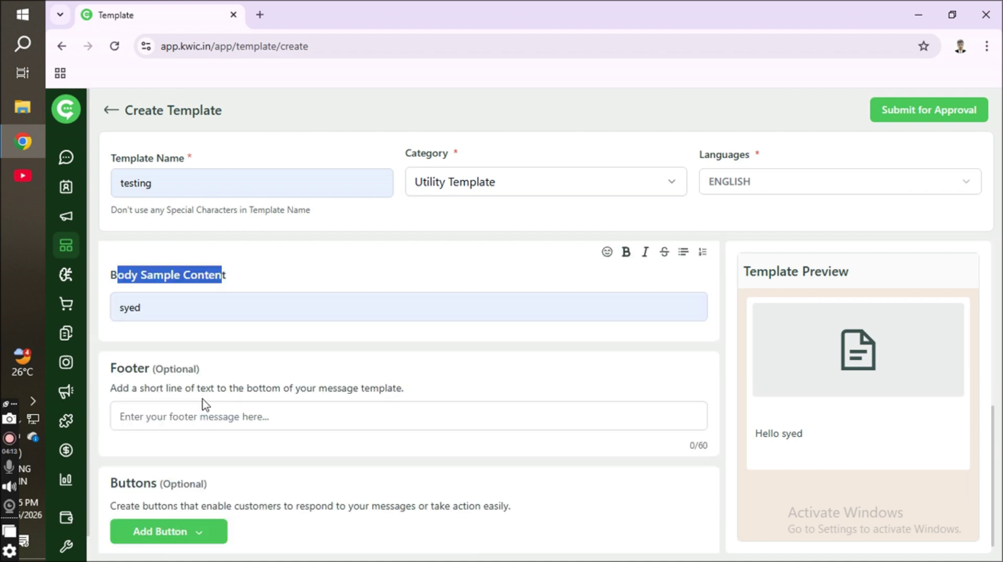
pyautogui.scroll(3, 201, 401)
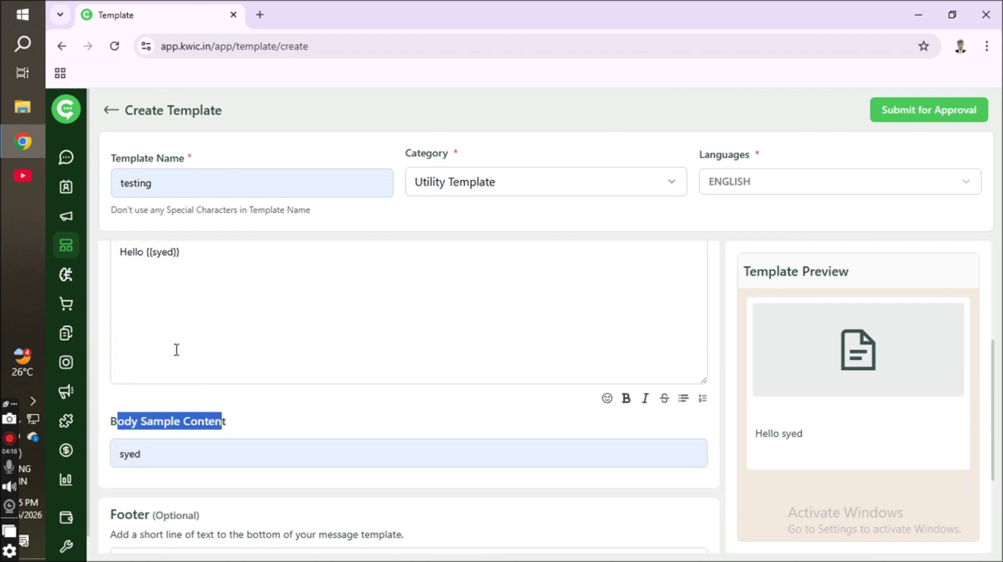
pyautogui.click(230, 444)
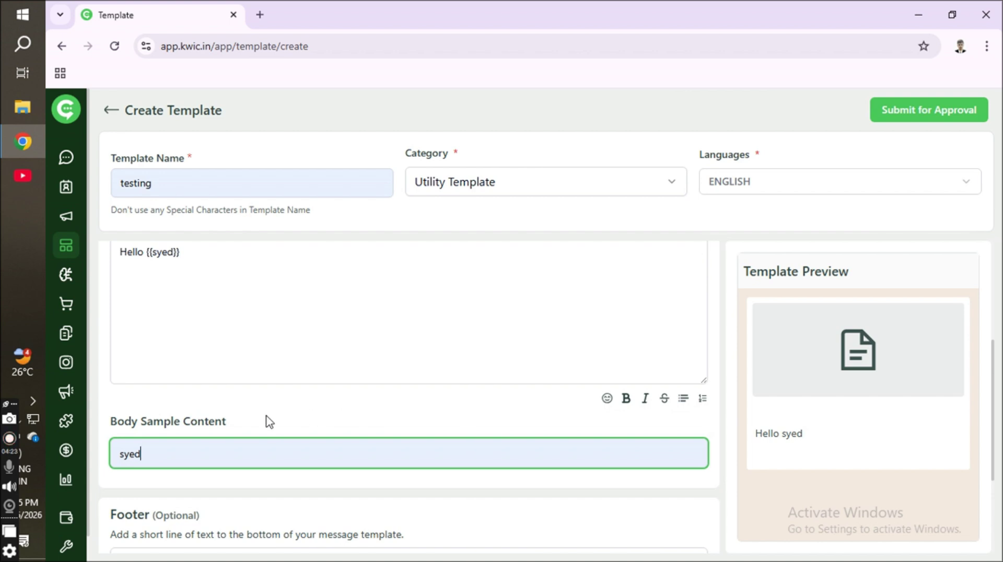
pyautogui.scroll(-3, 260, 415)
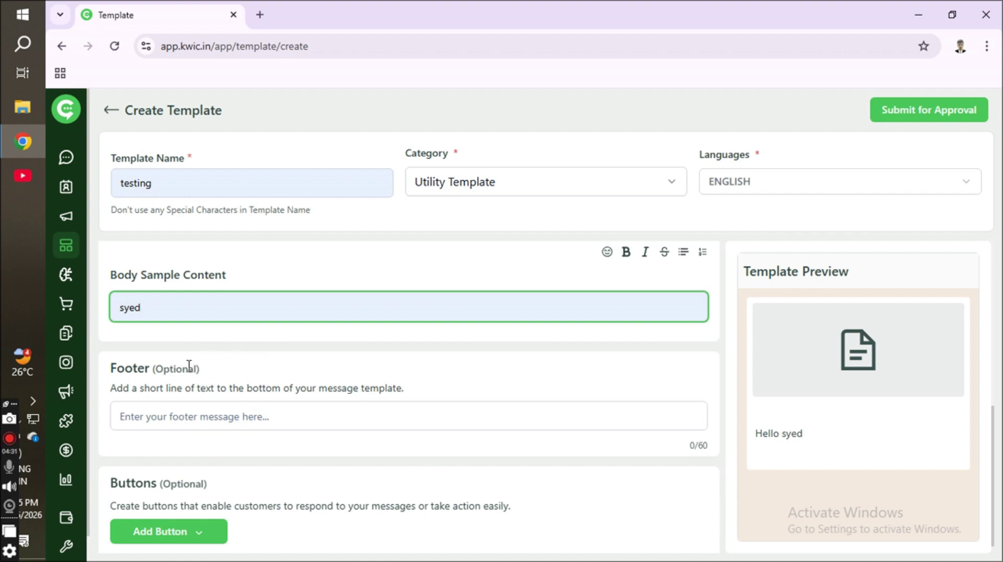
pyautogui.scroll(1, 293, 402)
pyautogui.scroll(1, 290, 394)
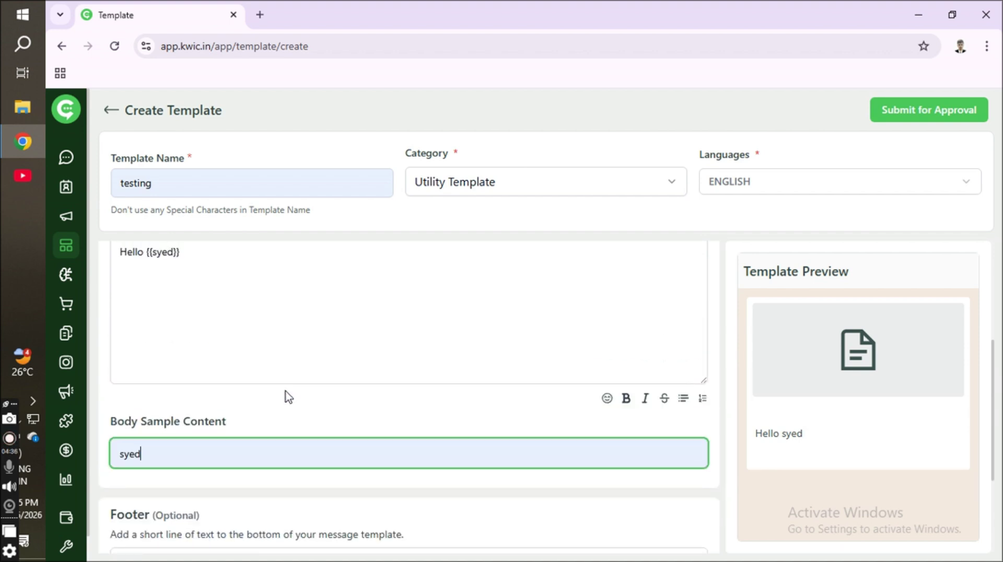
pyautogui.scroll(-2, 286, 396)
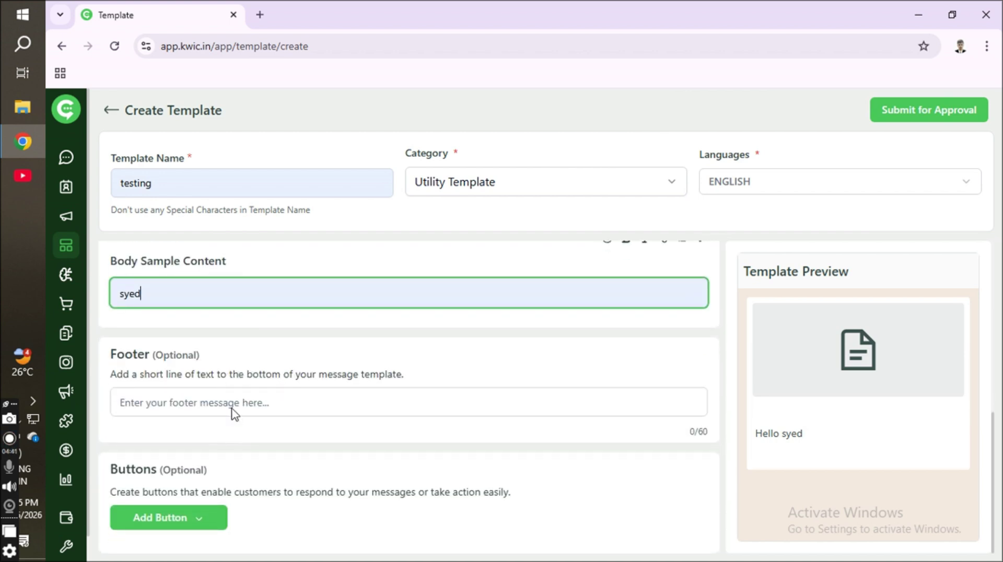
pyautogui.moveTo(110, 375); pyautogui.dragTo(443, 374)
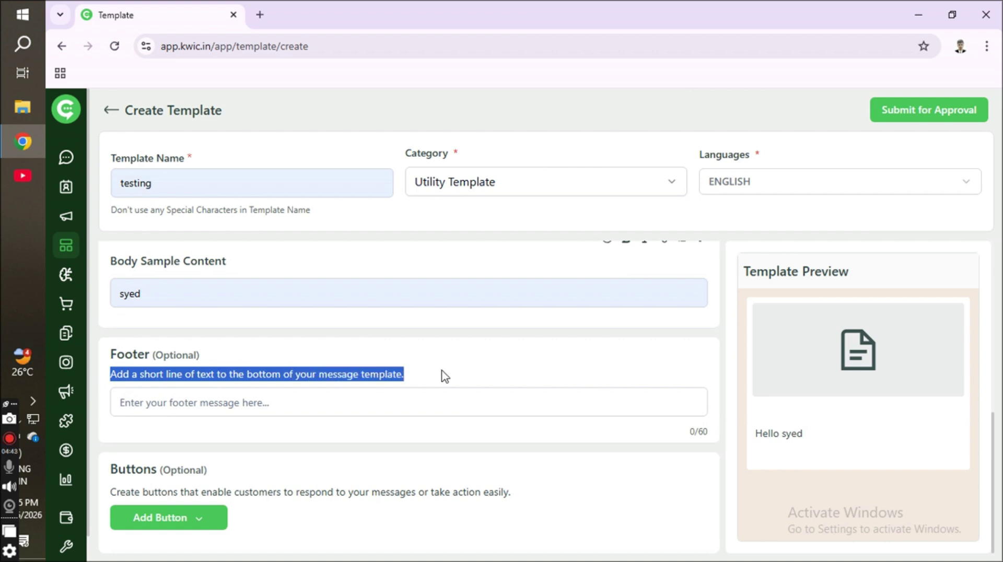
# Step: Fill the footer with the saved suggestion "Kwic" and add a Visit Website call-to-action button to the template
pyautogui.click(332, 410)
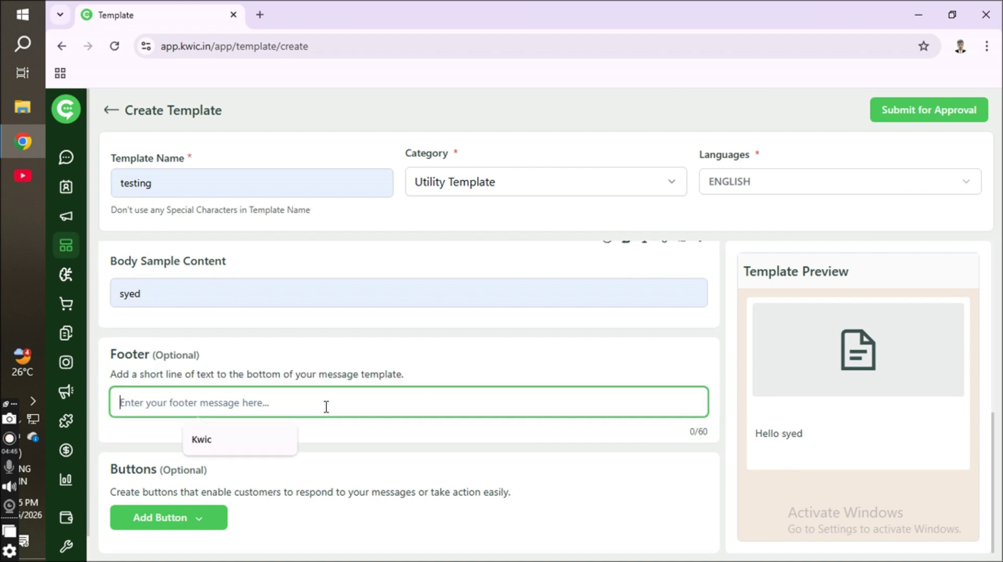
pyautogui.click(218, 439)
pyautogui.click(163, 521)
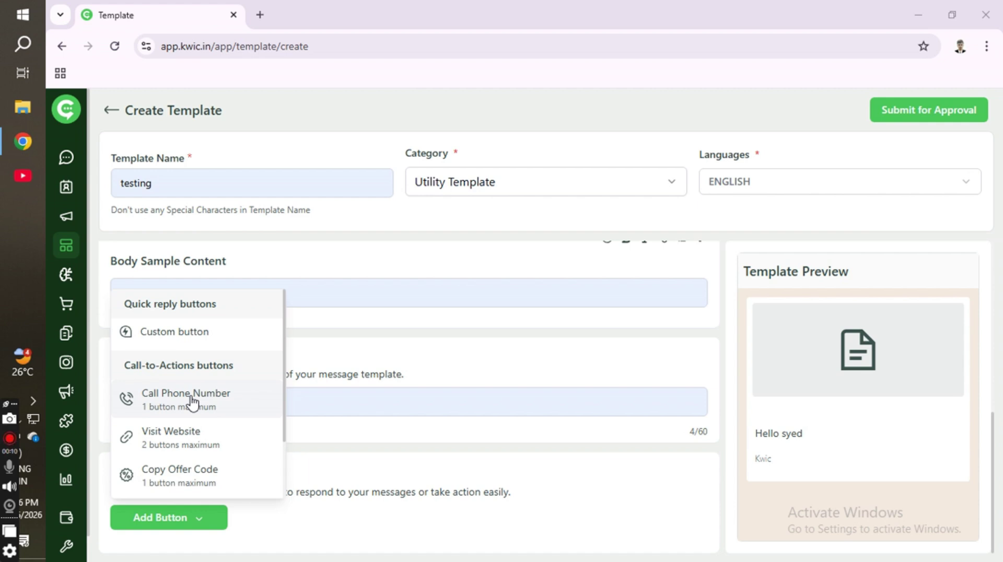
pyautogui.click(194, 436)
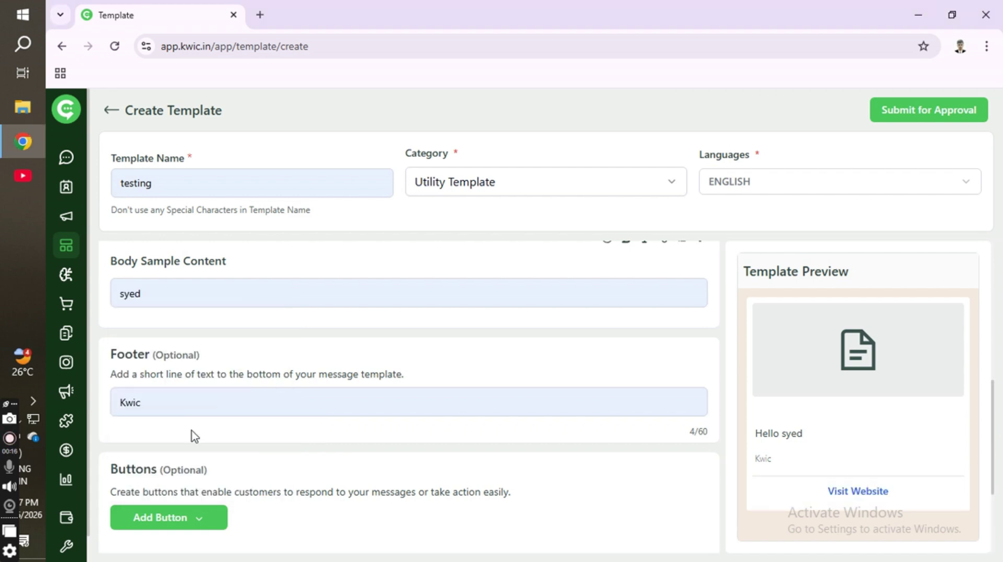
# Step: Review the action types available for the Visit Website button and set its URL type to Dynamic
pyautogui.scroll(-3, 188, 425)
pyautogui.click(191, 425)
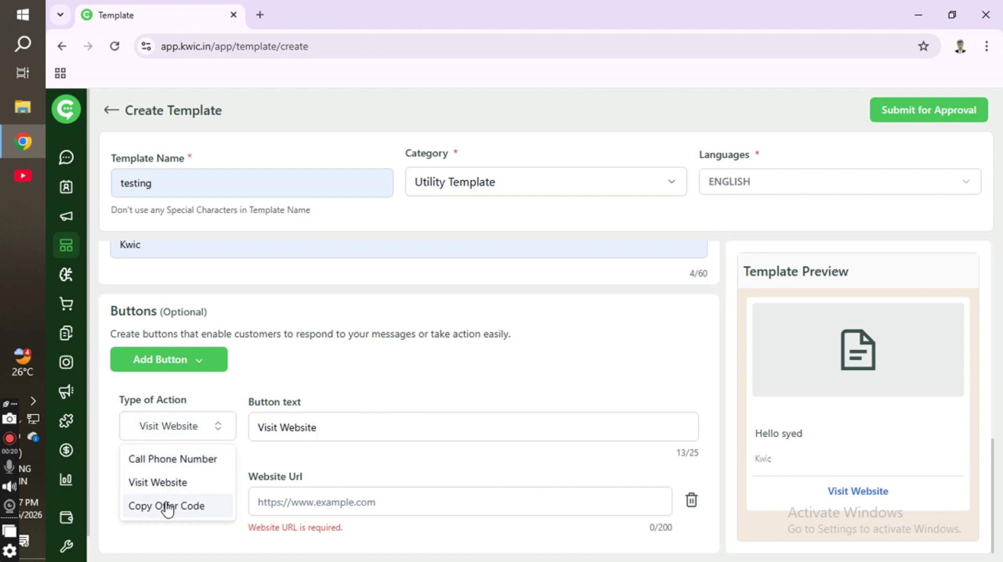
pyautogui.click(267, 371)
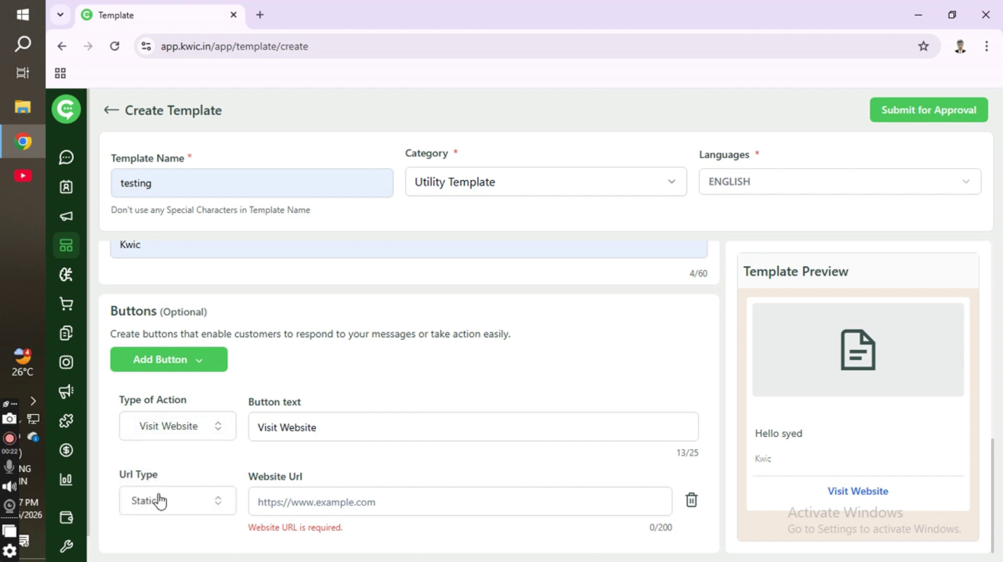
pyautogui.click(157, 503)
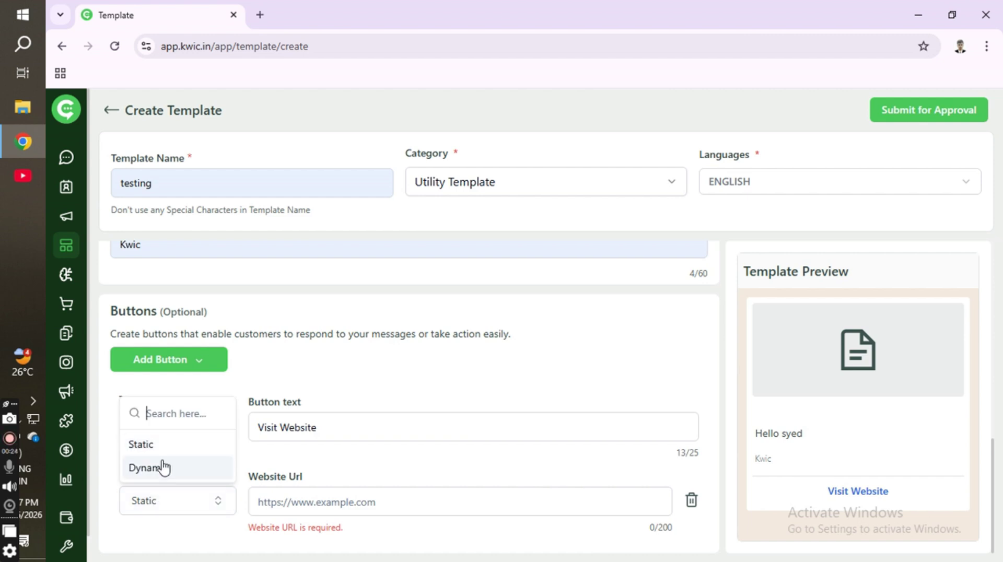
pyautogui.click(163, 468)
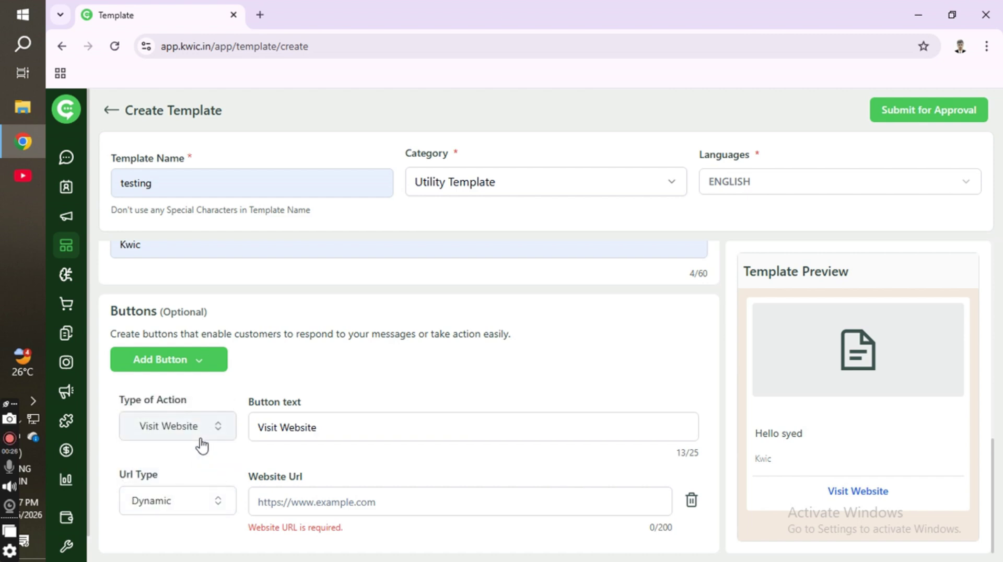
# Step: Open the list of button types that can be added and look through its call-to-action options
pyautogui.scroll(3, 212, 443)
pyautogui.scroll(-3, 209, 444)
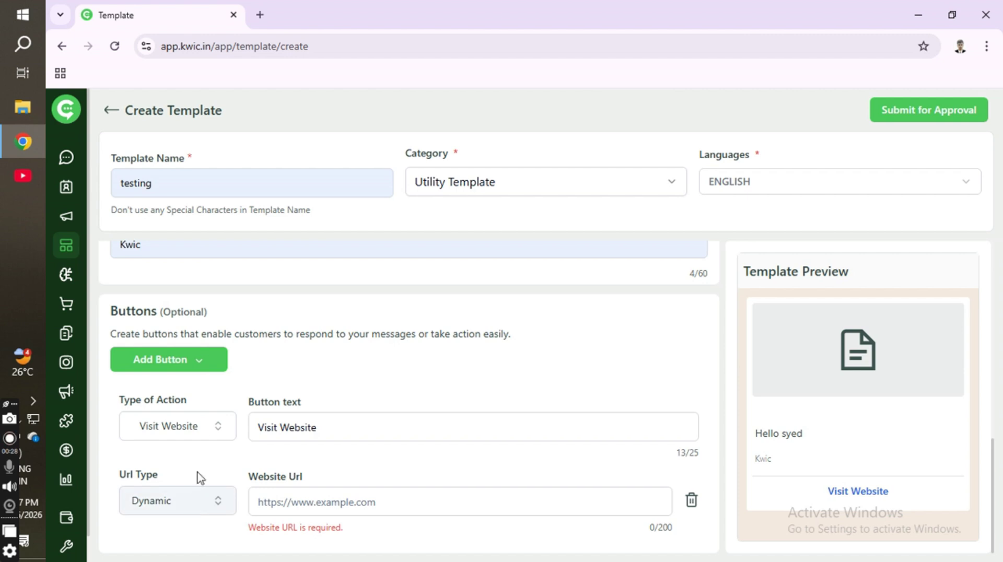
pyautogui.scroll(3, 193, 412)
pyautogui.scroll(-1, 163, 447)
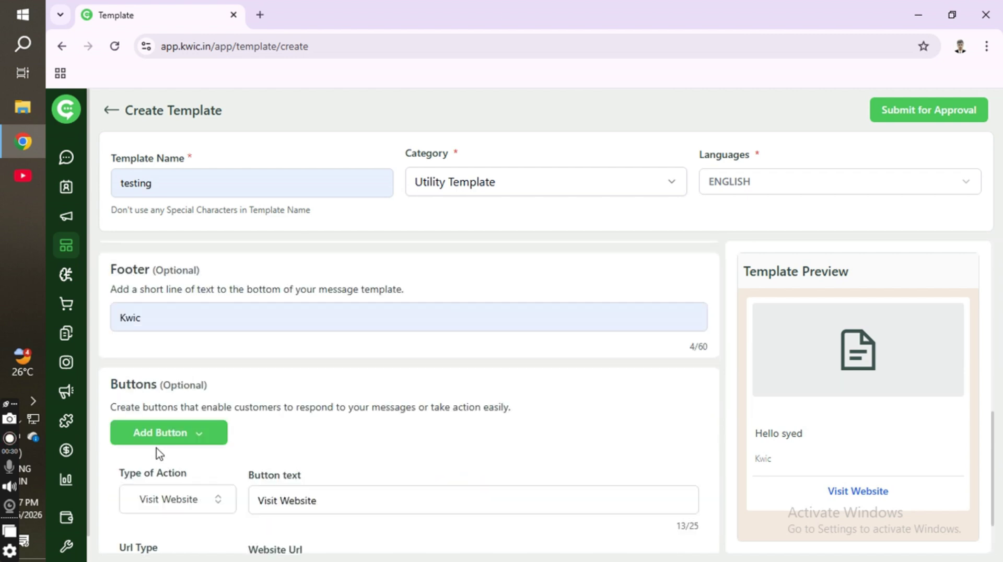
pyautogui.click(166, 432)
pyautogui.scroll(-2, 170, 401)
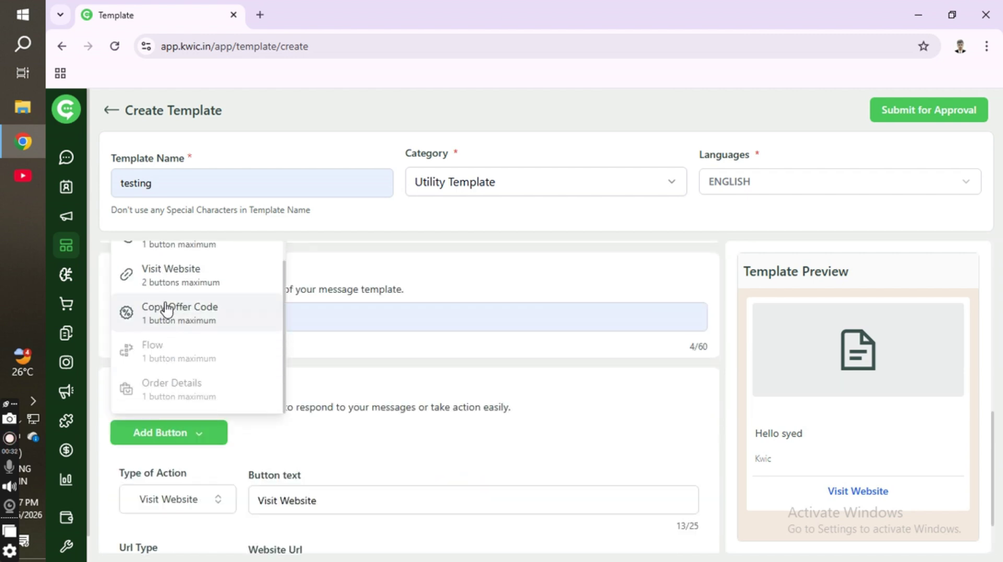